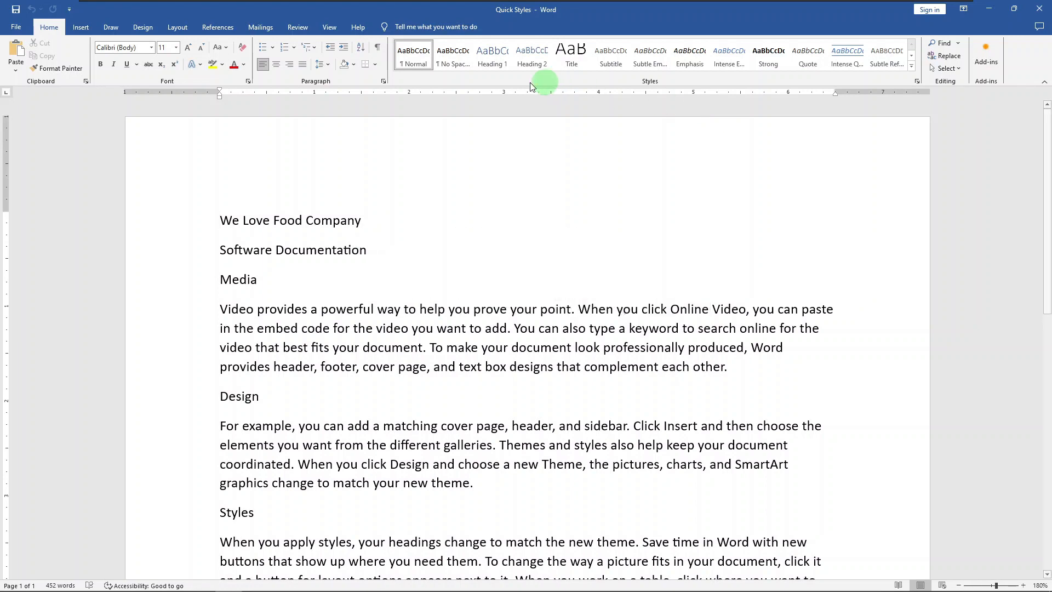
Step: Apply the Title style to the "We Love Food Company" line and Heading 1 to the "Software Documentation" line
left_click(181, 227)
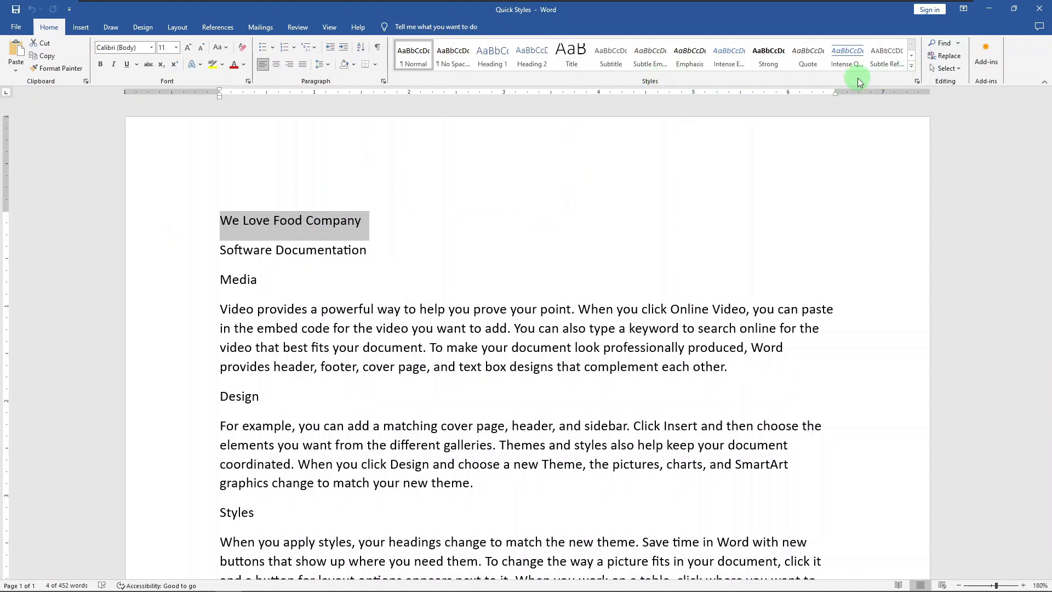
left_click(911, 69)
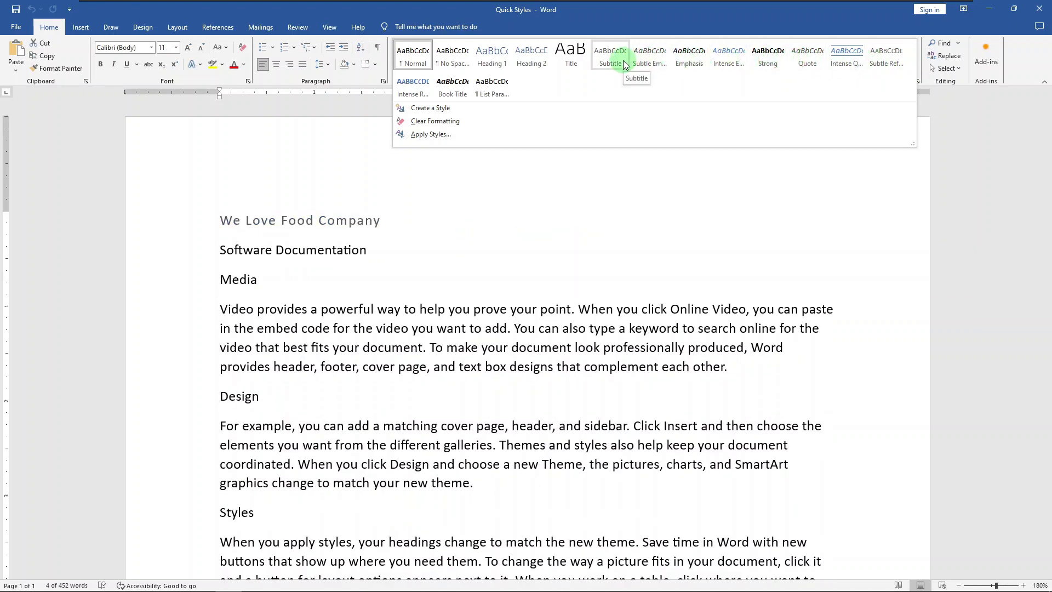
left_click(580, 64)
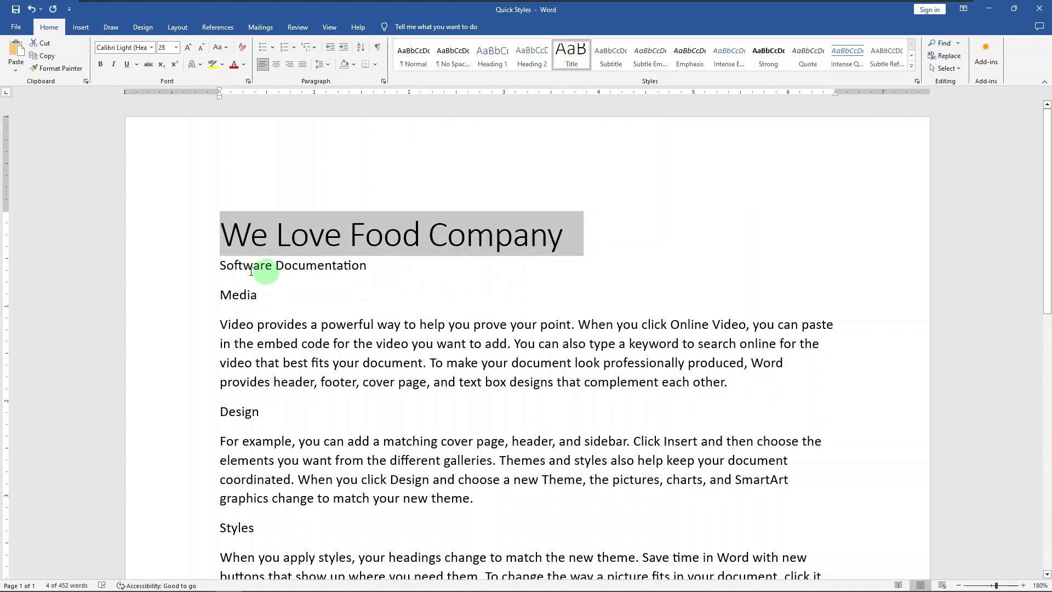
left_click(184, 271)
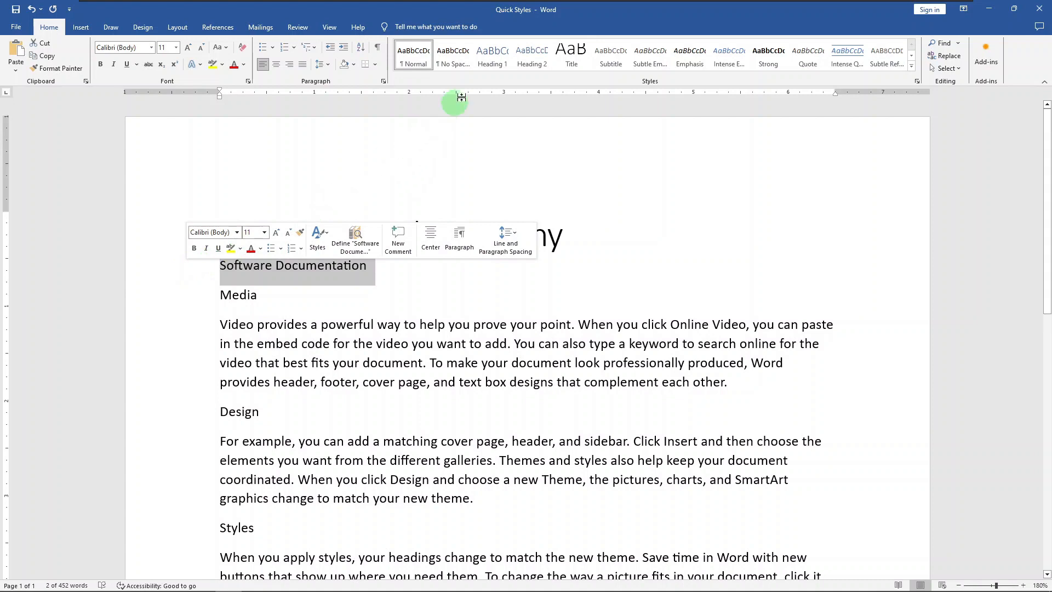
left_click(497, 65)
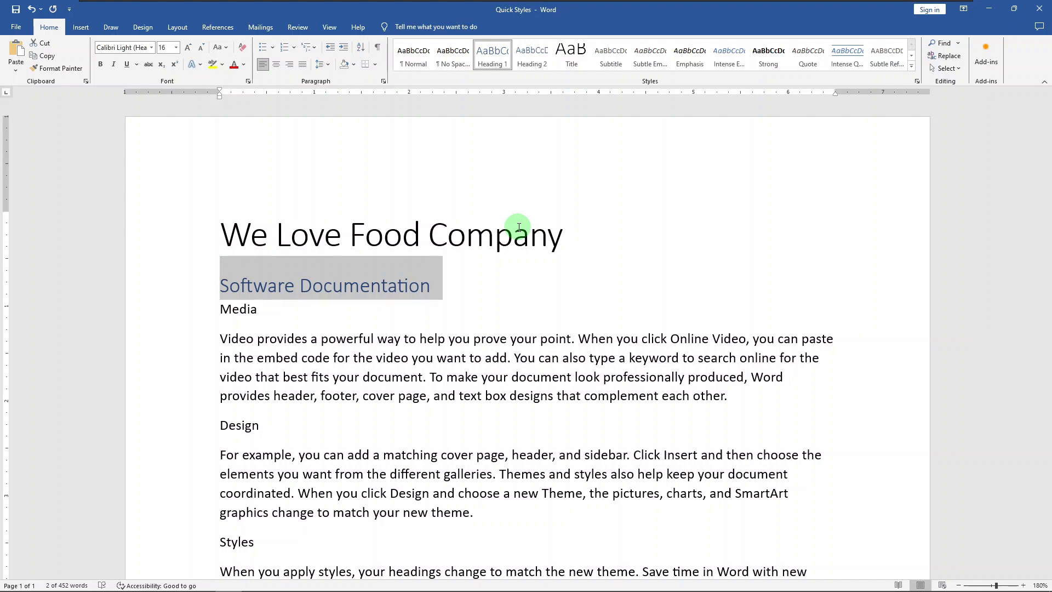
Step: Apply the Heading 2 style to the Media, Design, Styles and Views headings together
left_click(177, 313)
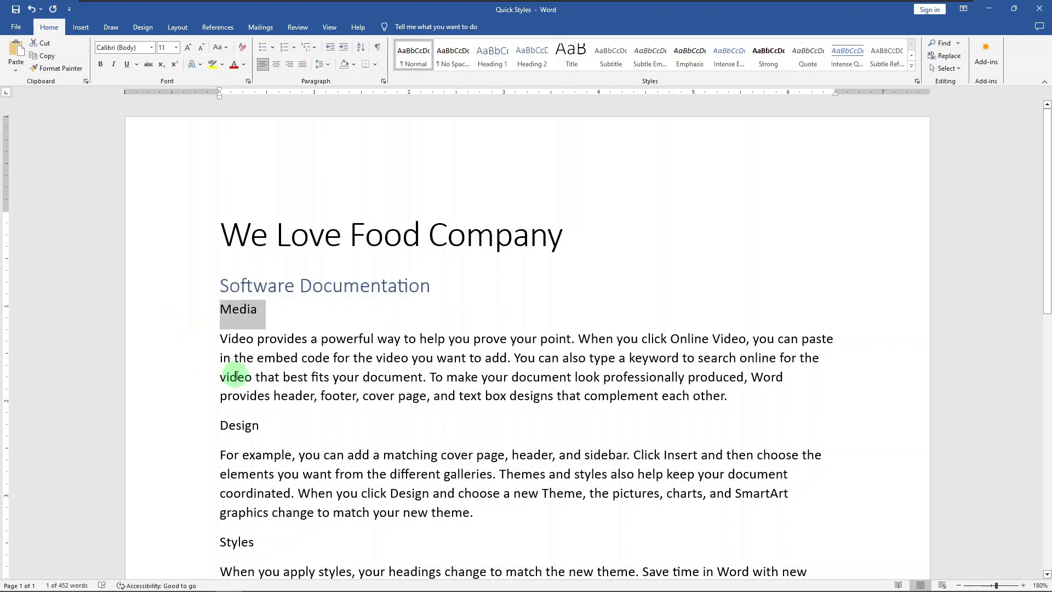
scroll(235, 376, "down", 2)
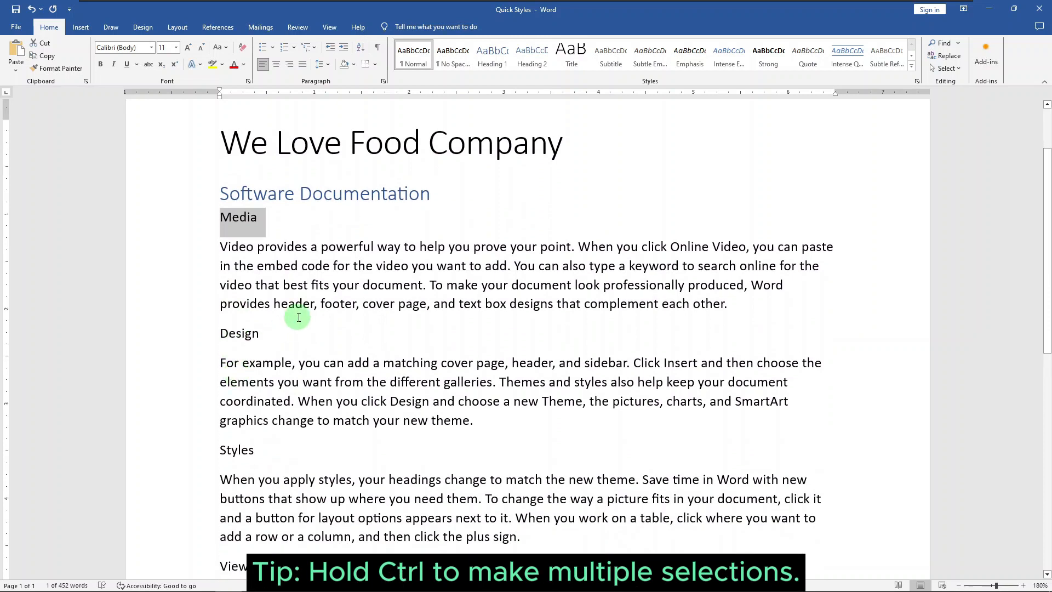
left_click(163, 338, "ctrl")
scroll(164, 351, "down", 3)
left_click(165, 316, "ctrl")
left_click(174, 436, "ctrl")
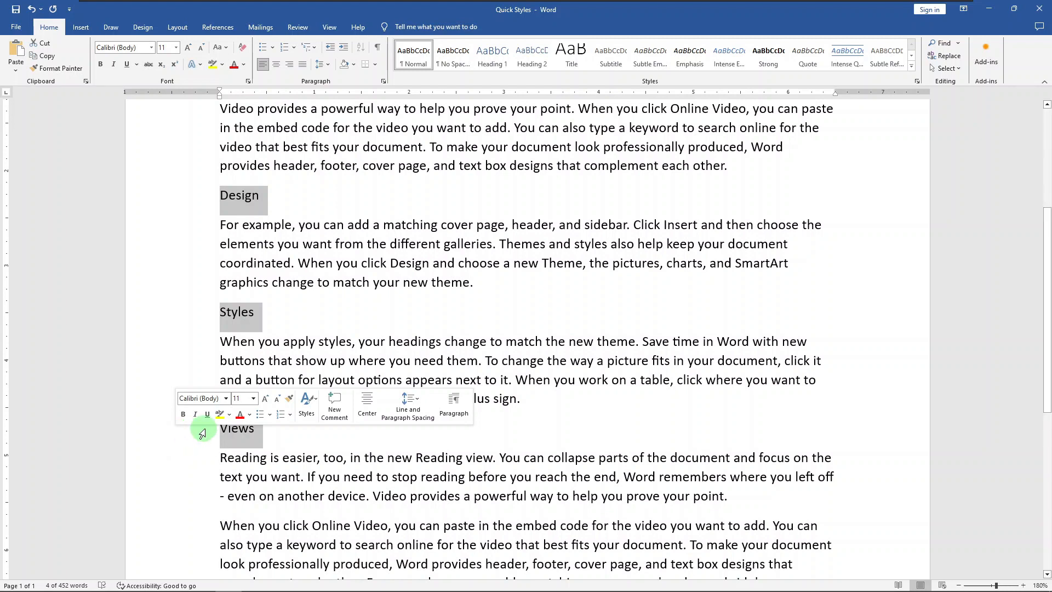
left_click(308, 404)
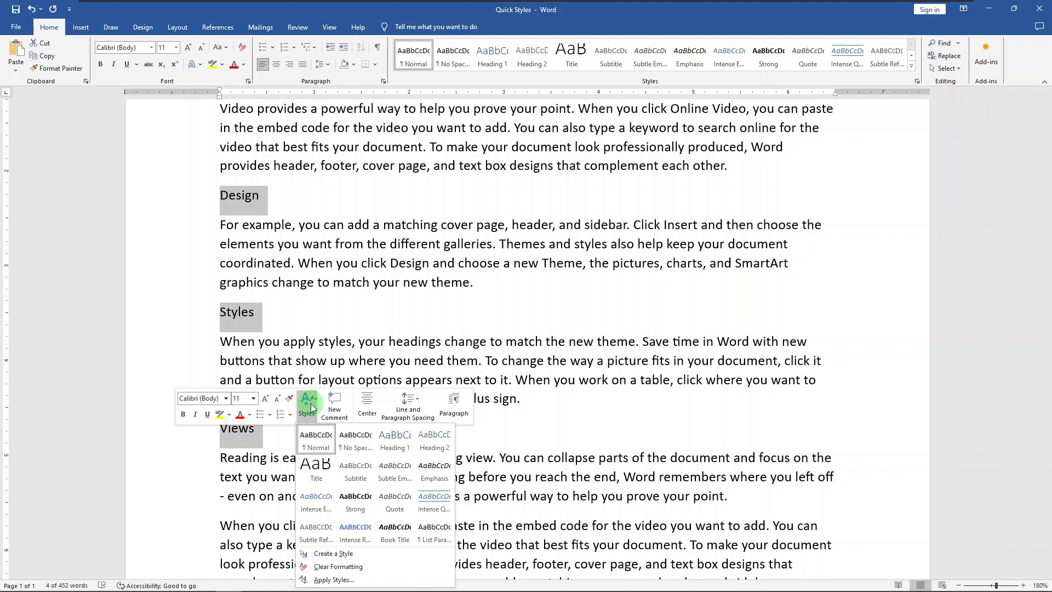
left_click(430, 450)
left_click(673, 400)
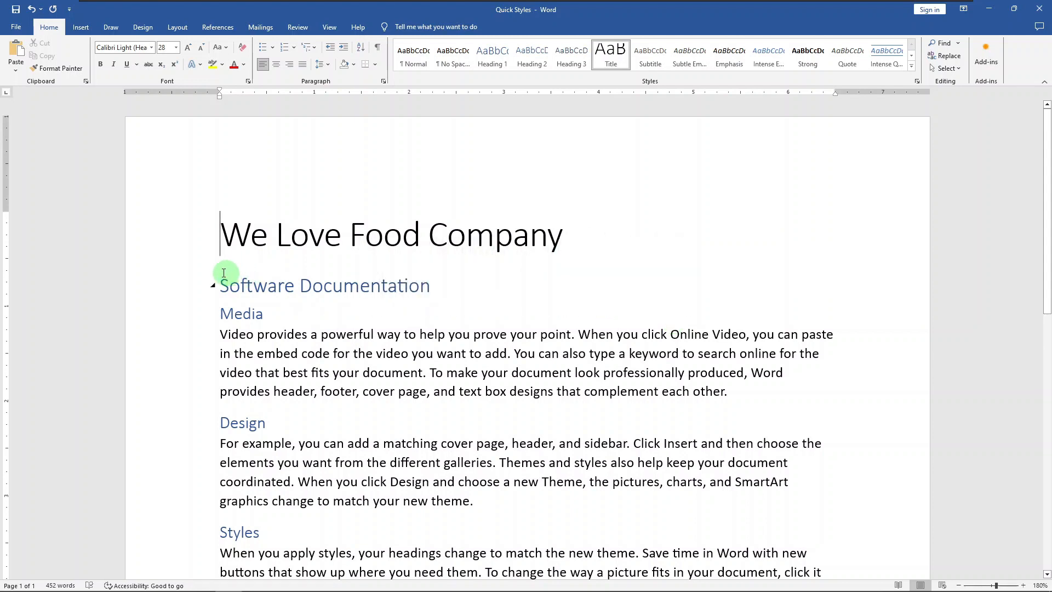
Step: Set the "We Love Food Company" title's font to Bauhaus 93 and its font color to standard blue
left_click(177, 244)
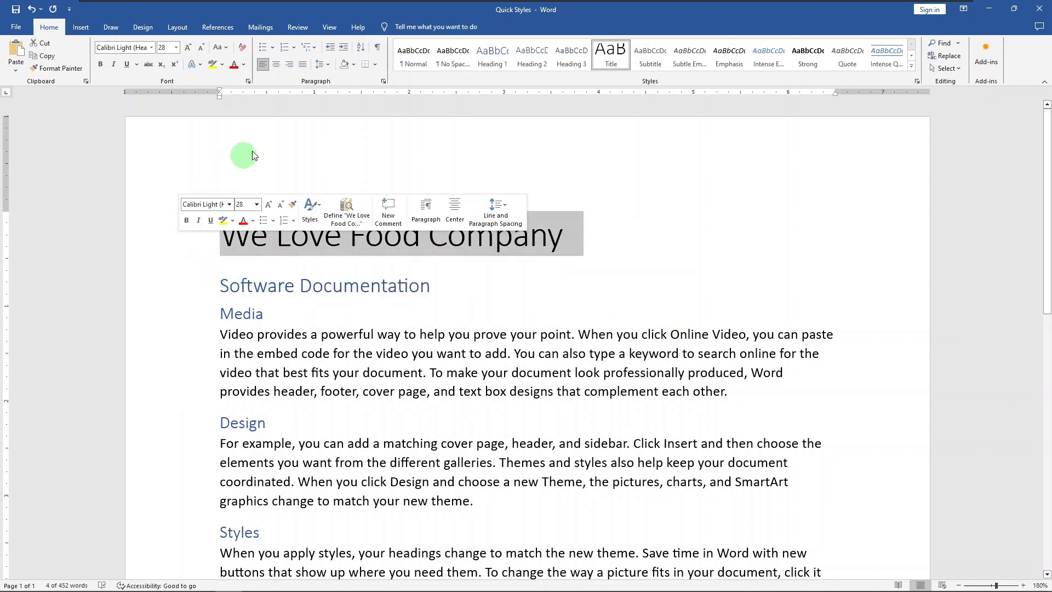
left_click(248, 82)
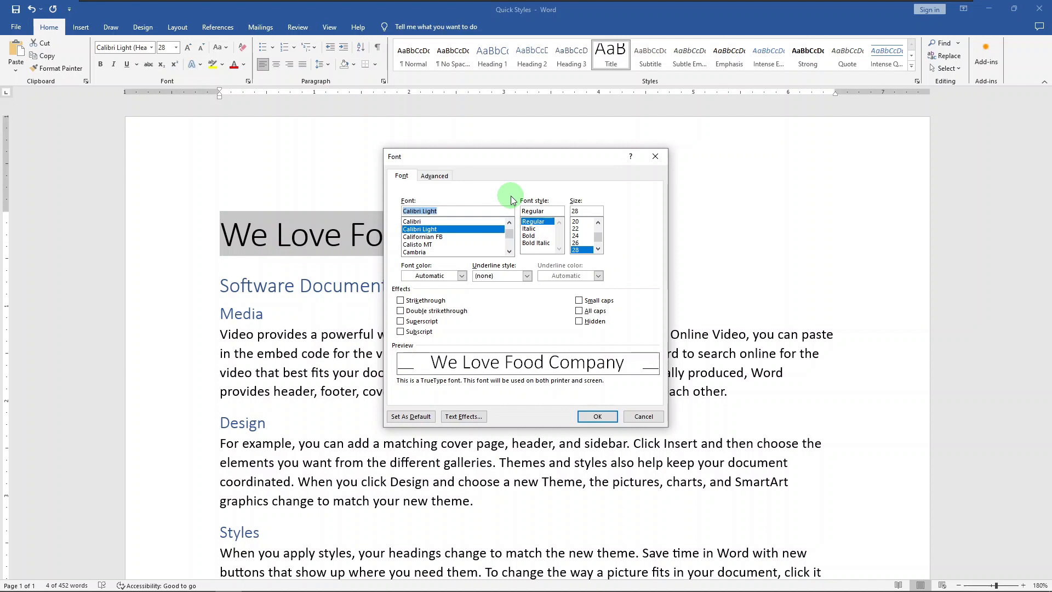
type("Bau")
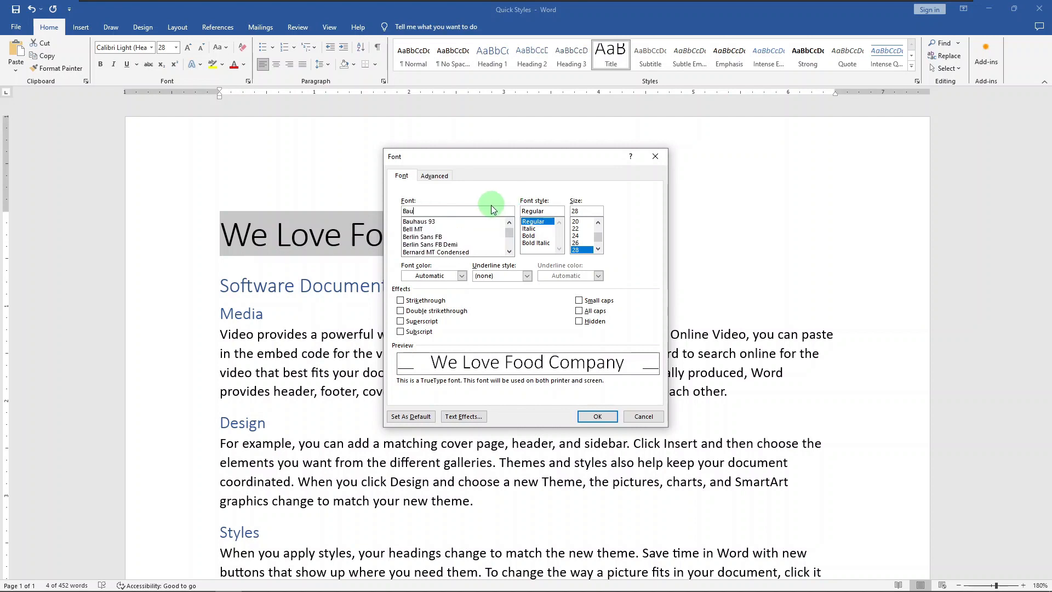
left_click(464, 221)
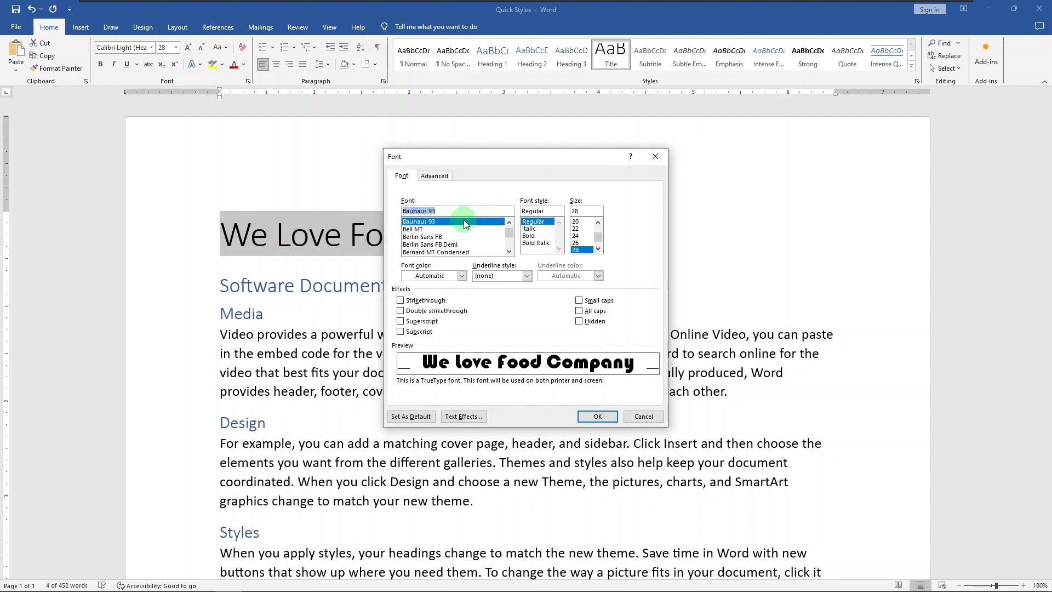
left_click(462, 276)
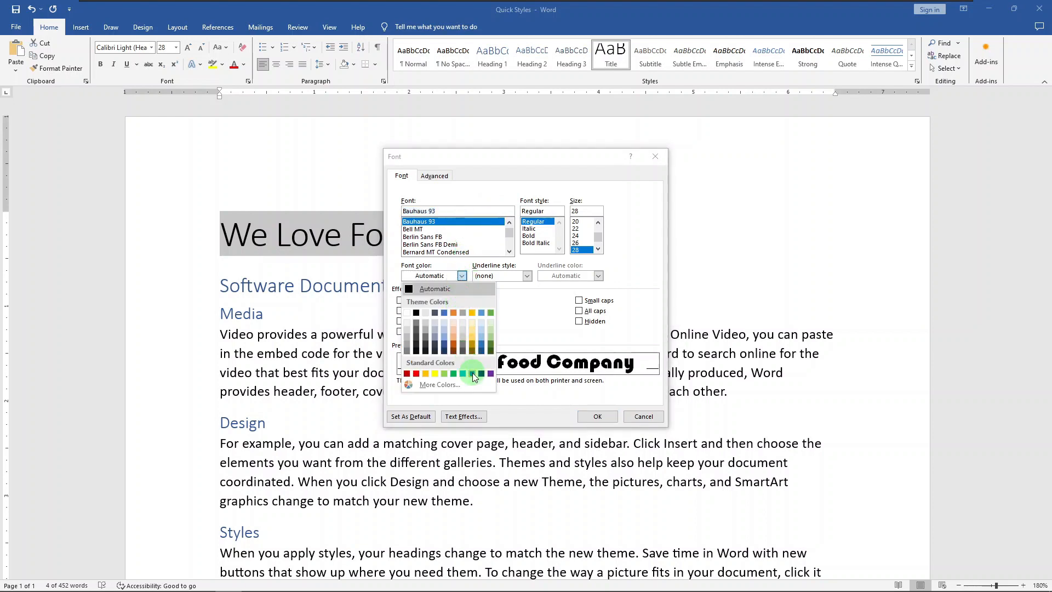
left_click(473, 373)
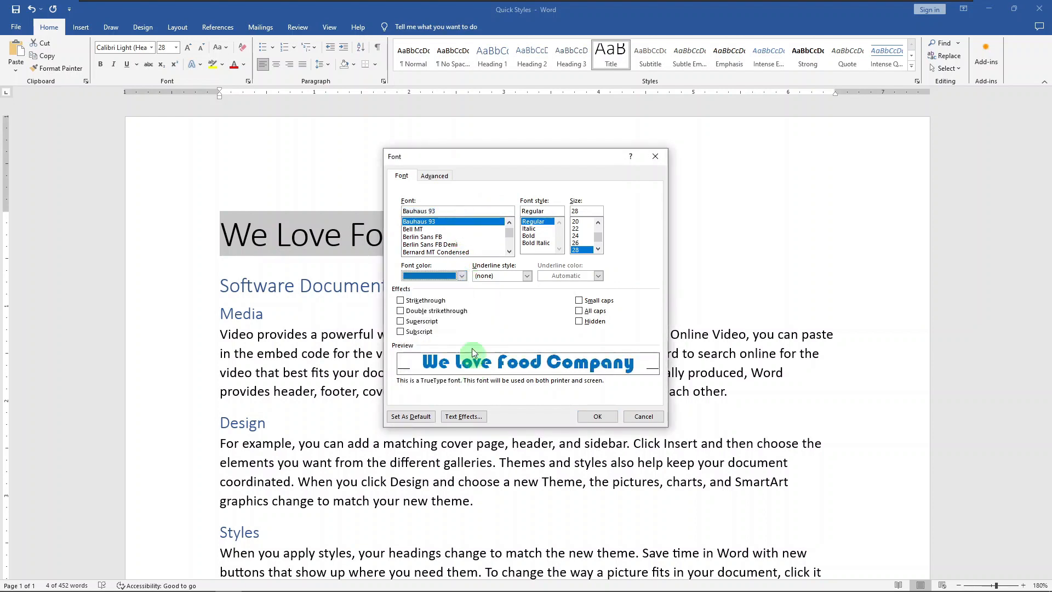
Step: Set the title's character spacing to Expanded by 3 pt and apply the font changes
left_click(435, 176)
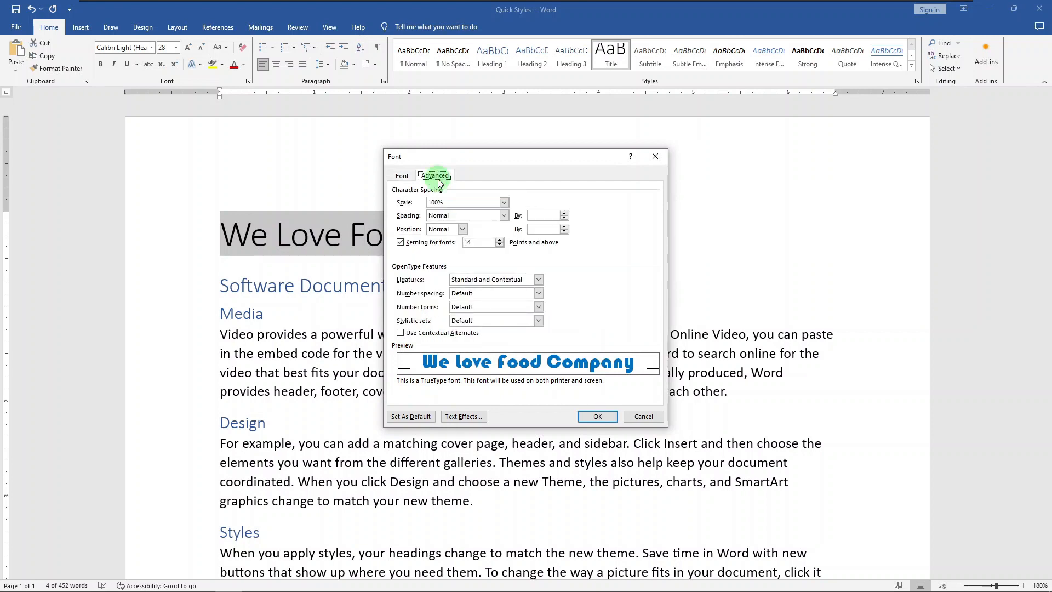
left_click(504, 216)
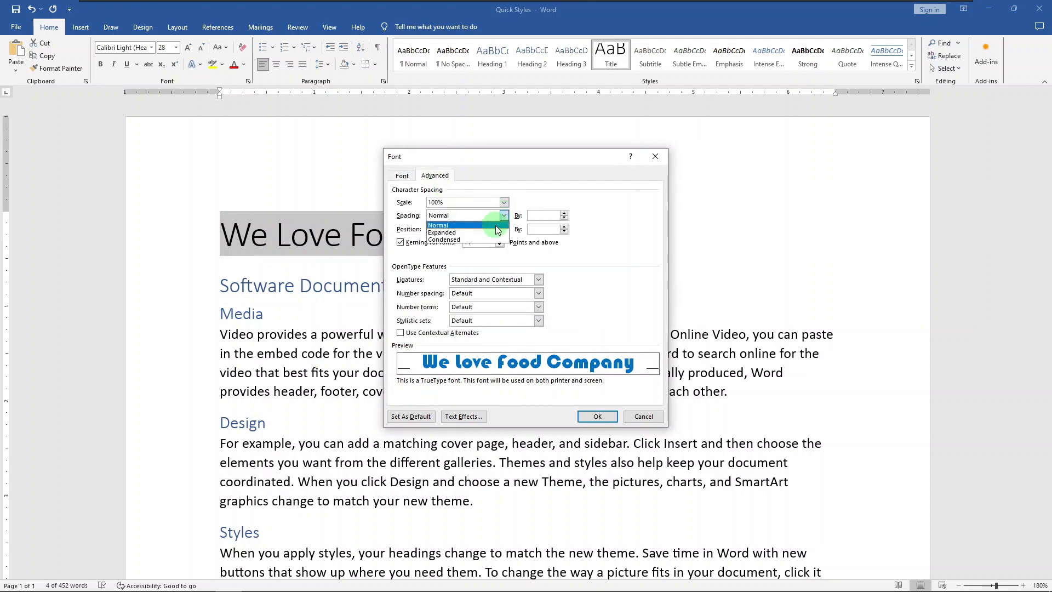
left_click(492, 231)
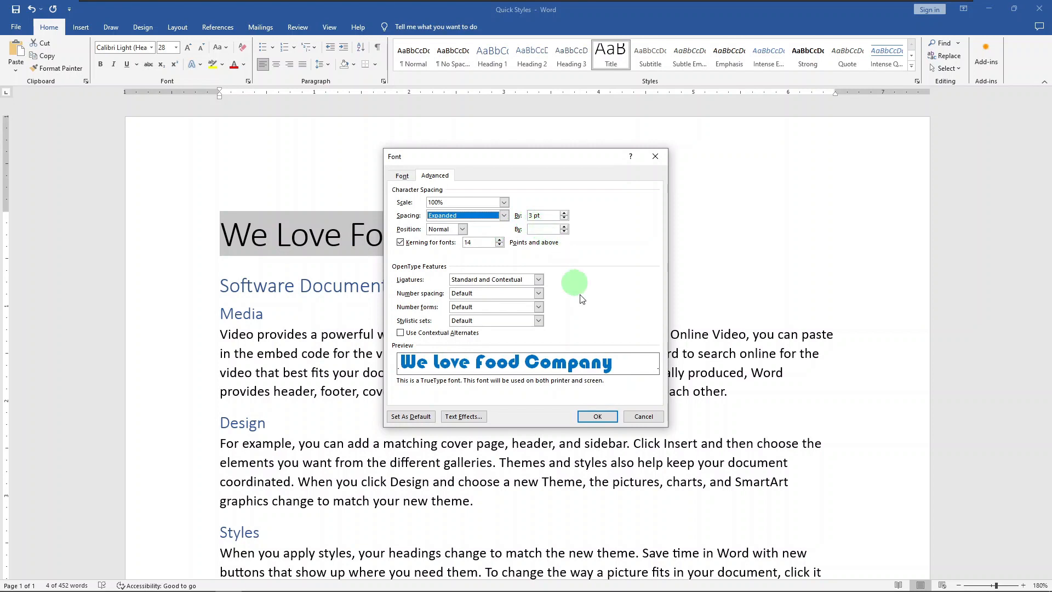
left_click(598, 416)
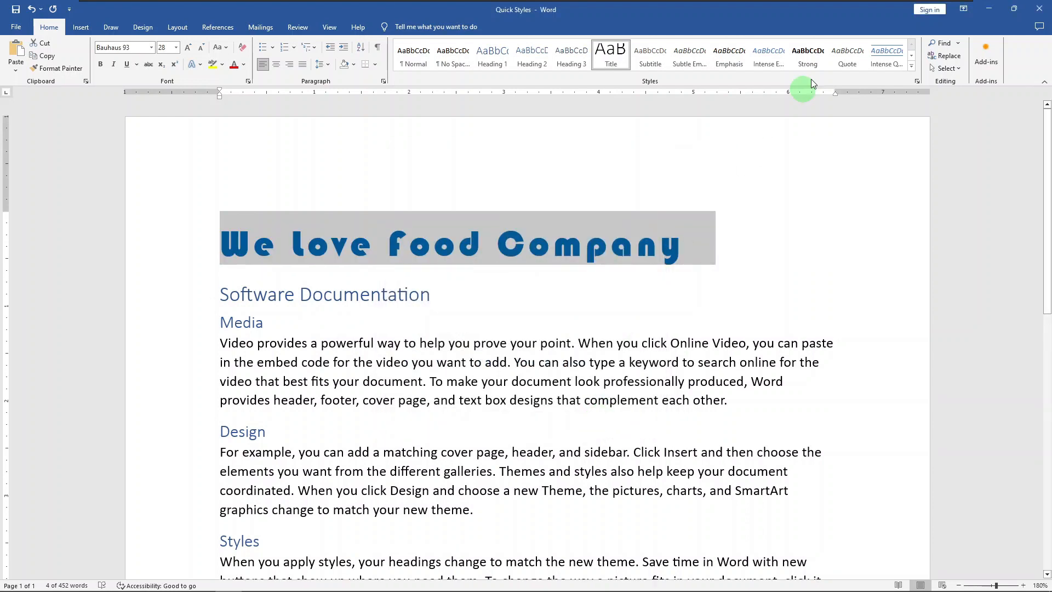
Step: Create a new style named "WLF Title" from the formatting of the "We Love Food Company" title
left_click(912, 67)
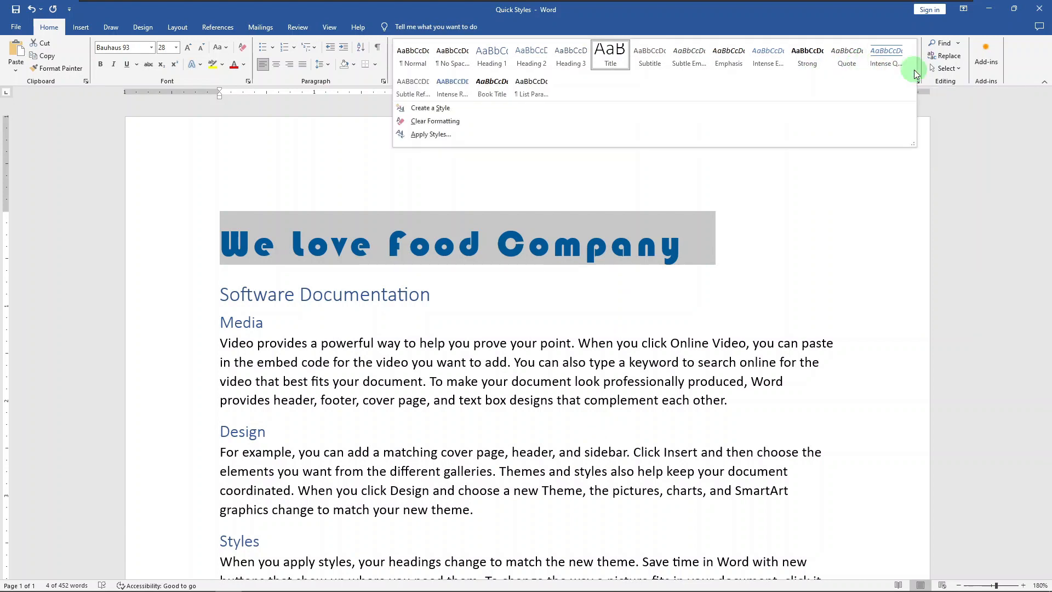
left_click(506, 110)
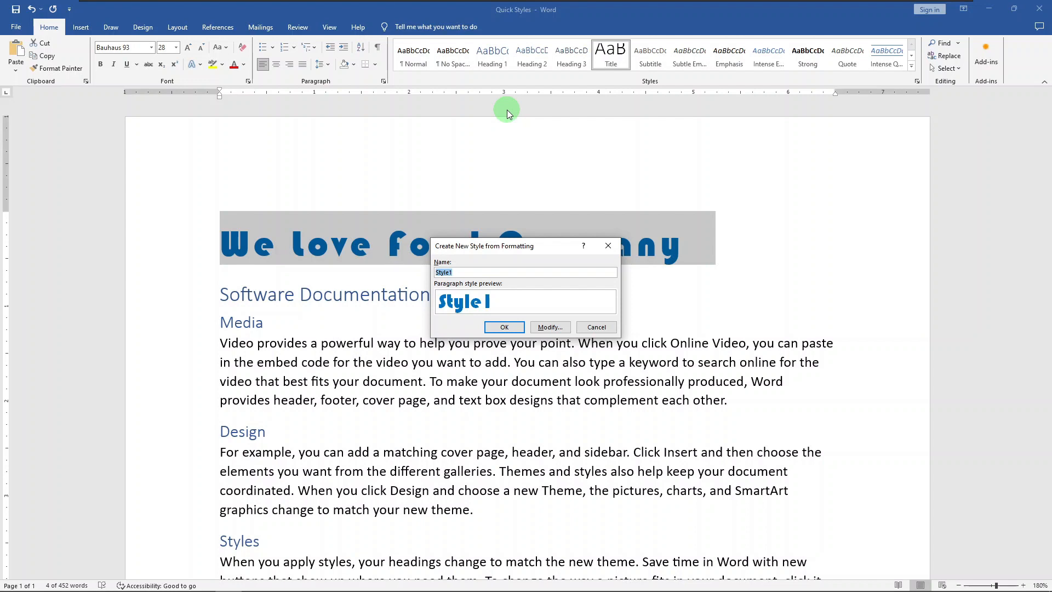
type("WLF Title")
left_click(502, 327)
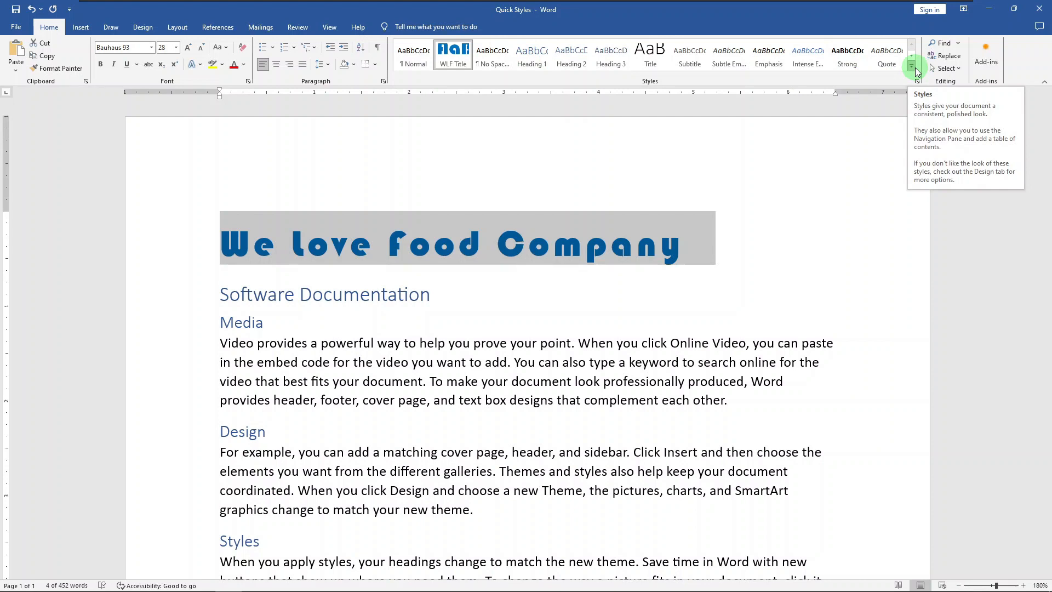
left_click(753, 254)
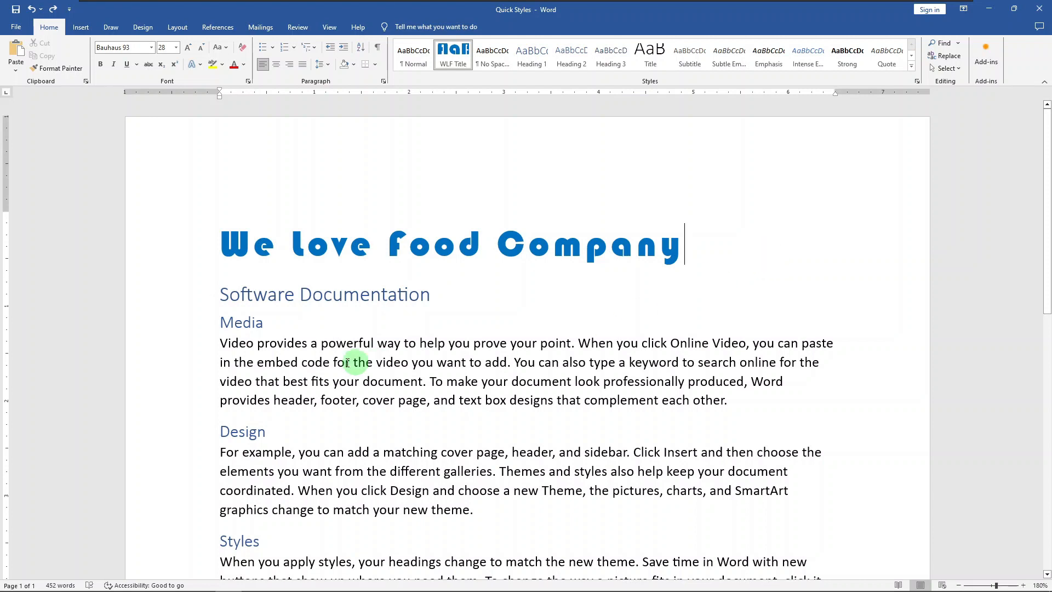
Step: Create a new style named "WLF Heading" from the formatting of the Media heading
left_click(198, 326)
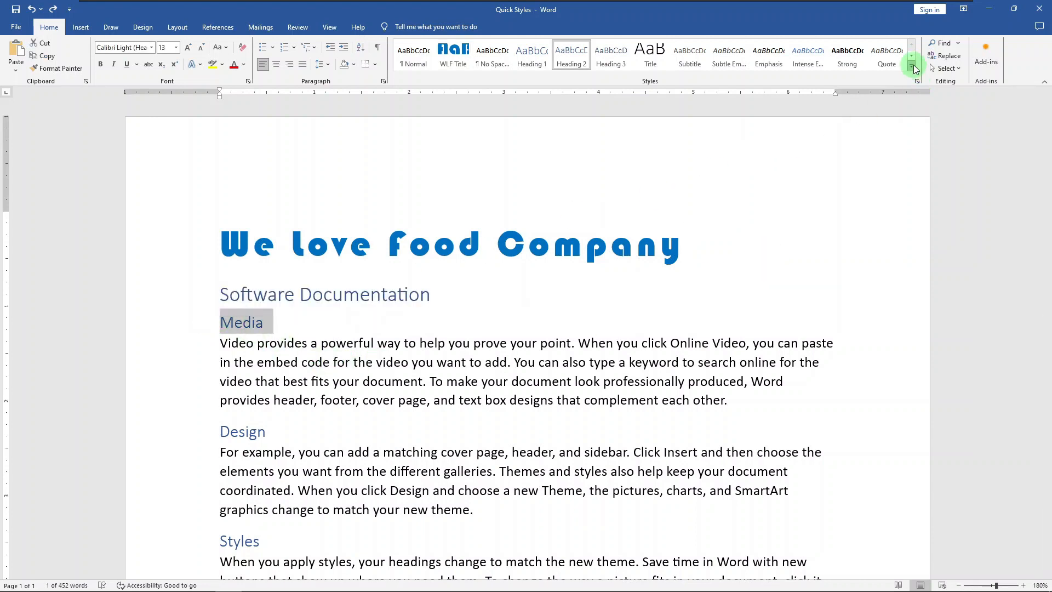
left_click(913, 65)
left_click(812, 109)
type("WLF Heading")
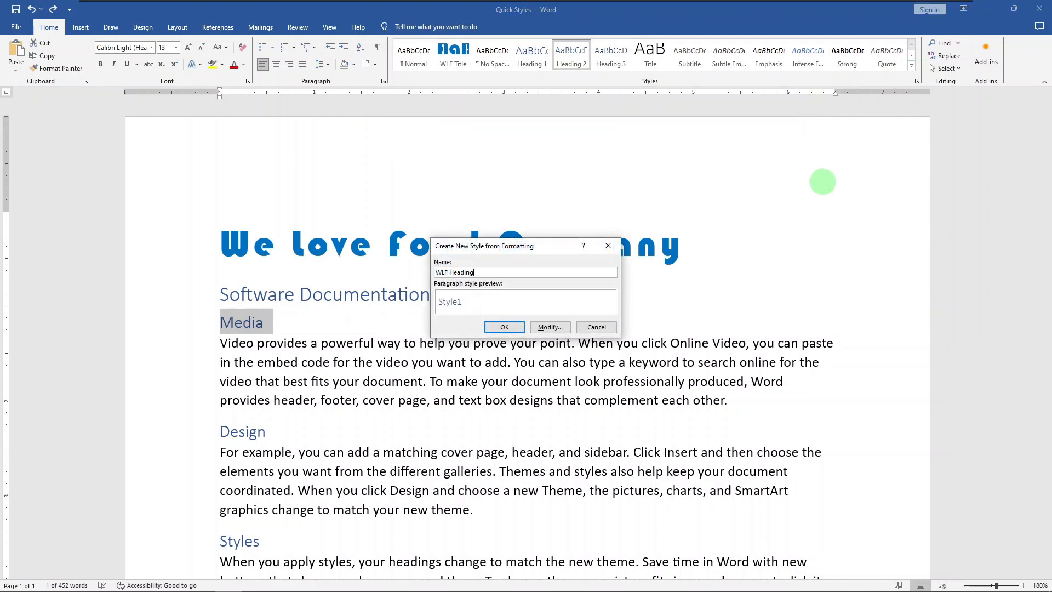
left_click(522, 327)
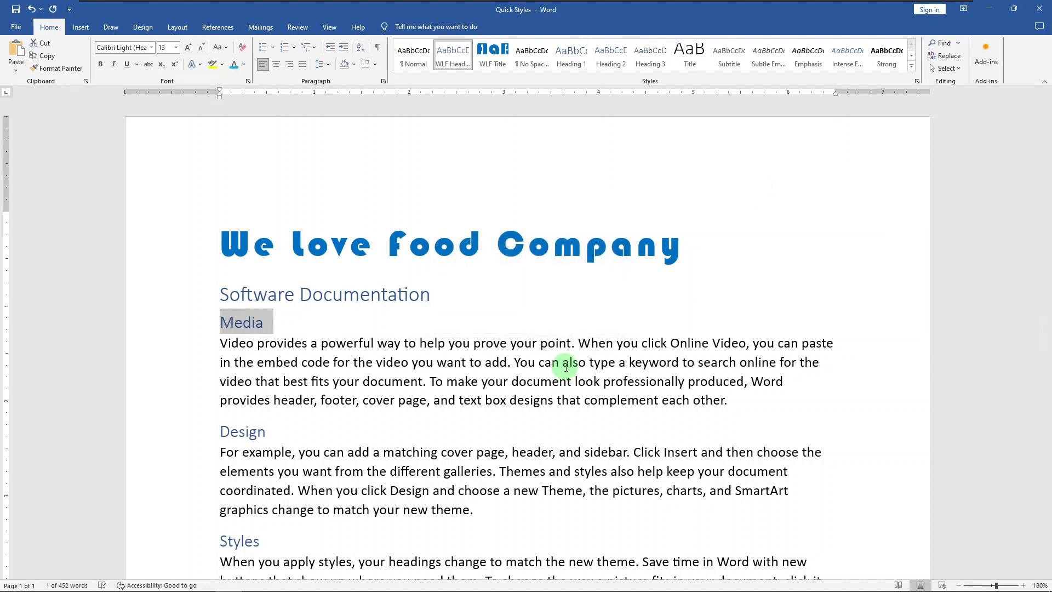
Step: Apply the WLF Heading style to the Design, Styles and Views headings
left_click(178, 434)
scroll(179, 438, "down", 1)
scroll(181, 439, "down", 2)
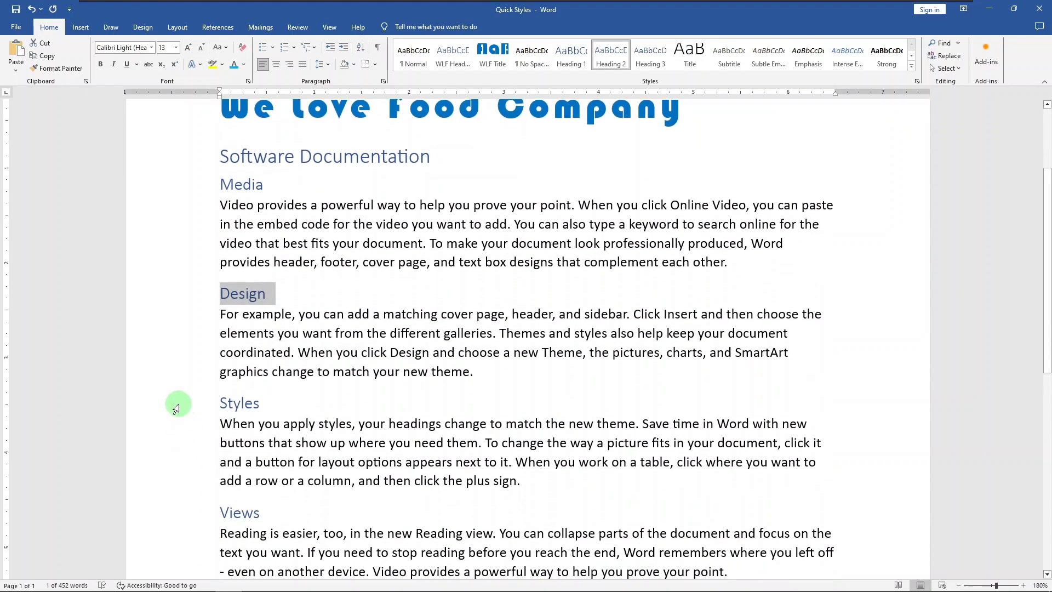
left_click(181, 408, "ctrl")
left_click(189, 512, "ctrl")
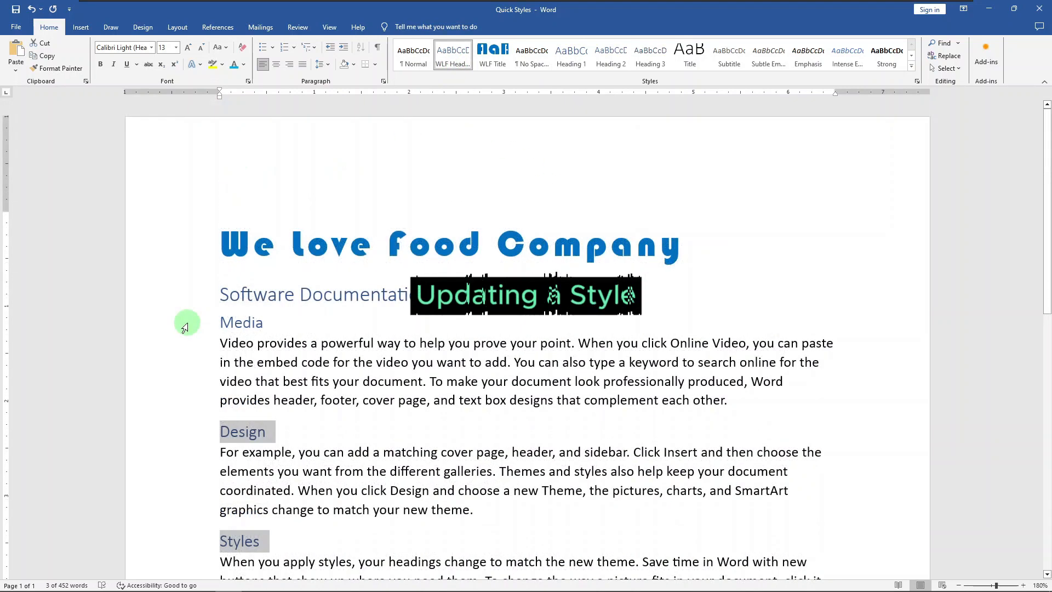
Step: Color the Media heading standard purple and update the WLF Heading style to match it
left_click(181, 323)
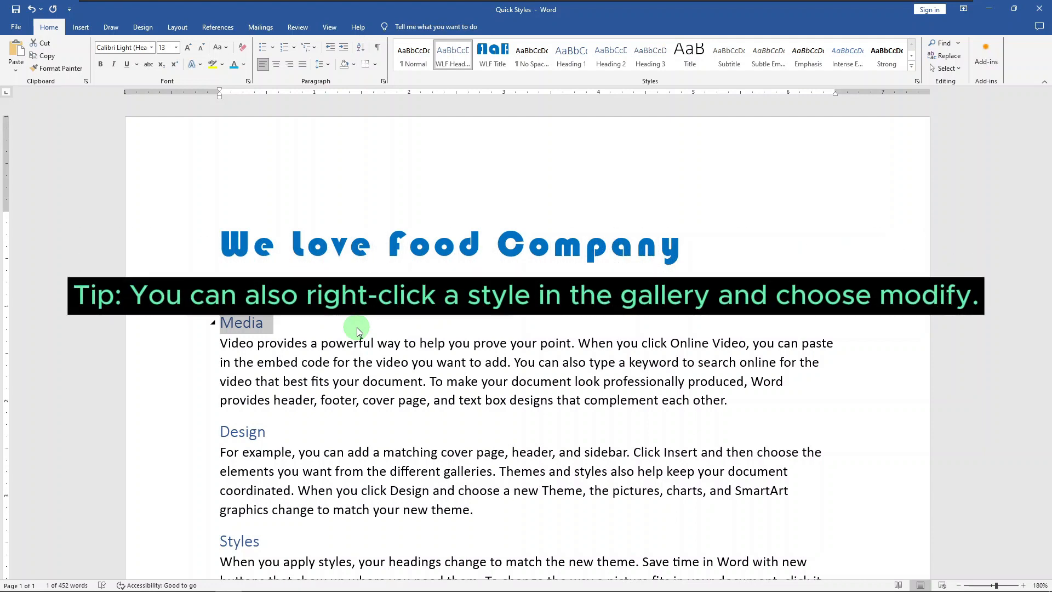
left_click(243, 64)
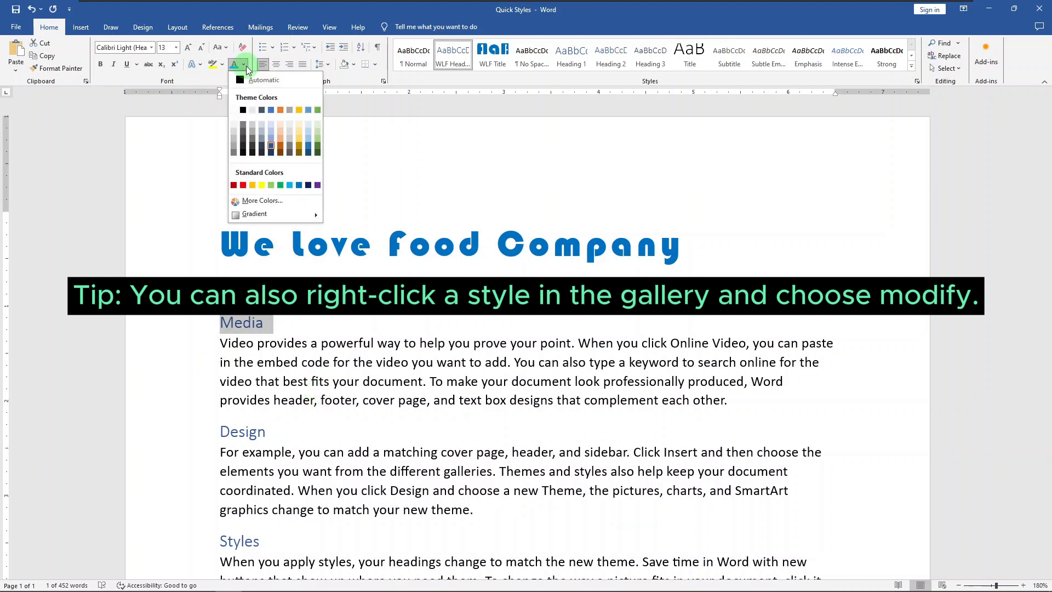
left_click(320, 185)
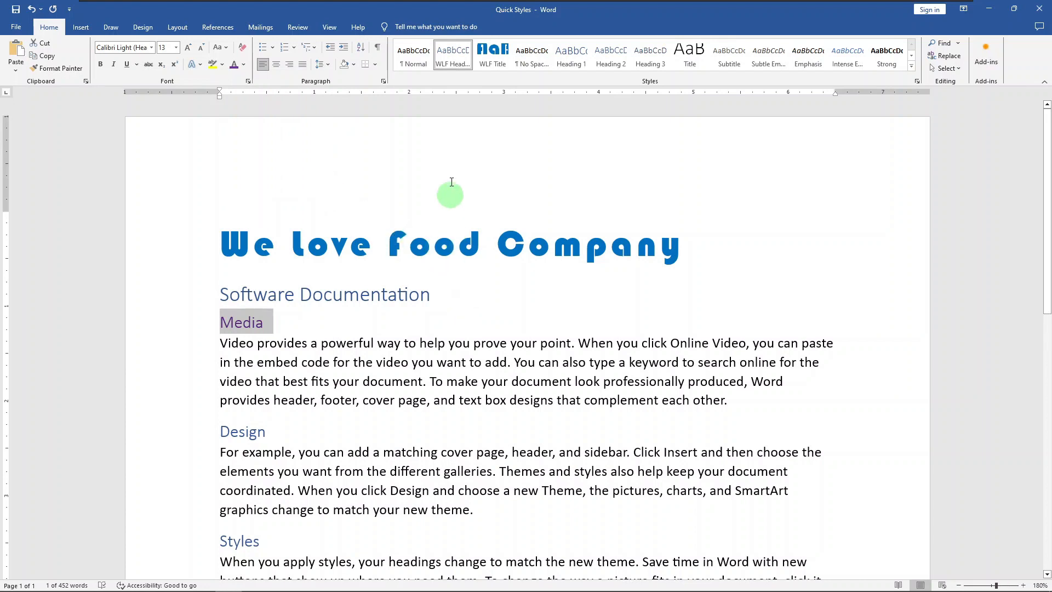
right_click(455, 61)
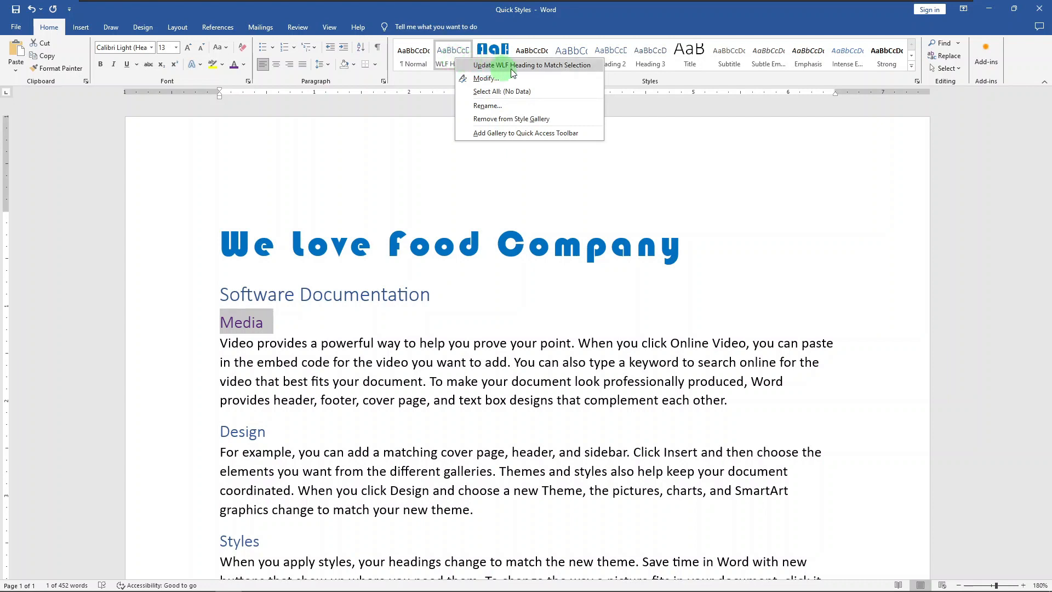
left_click(575, 66)
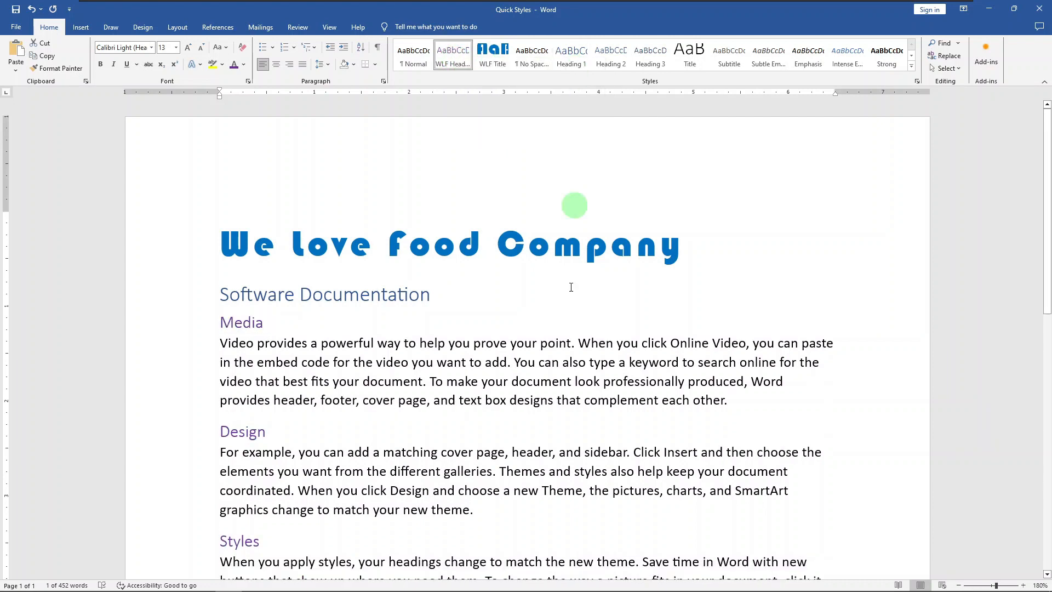
triple_click(562, 314)
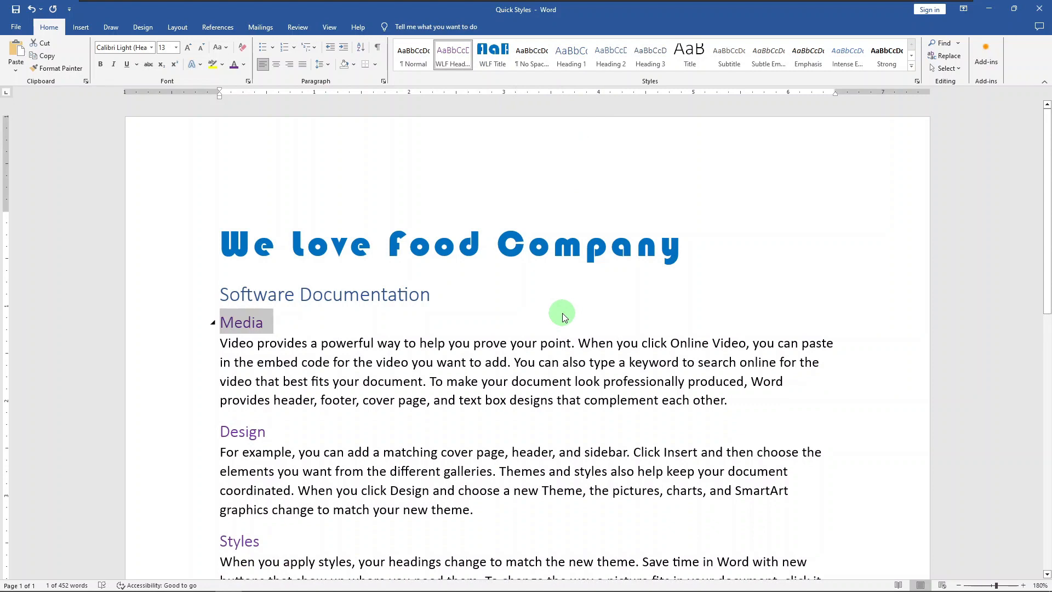